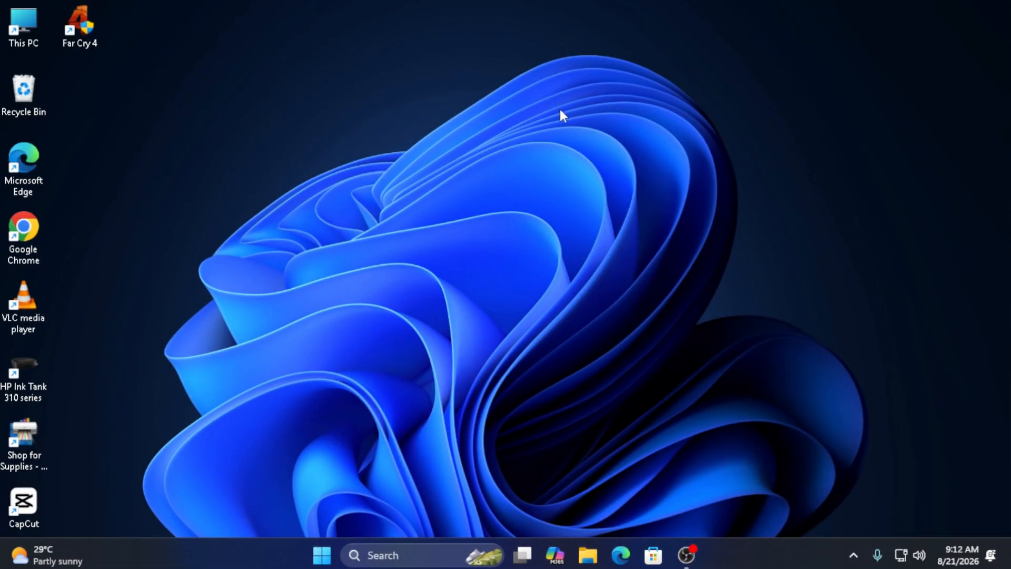
Refresh the desktop and open the startup apps list in a maximized Task Manager window.
right_click(516, 108)
click(557, 163)
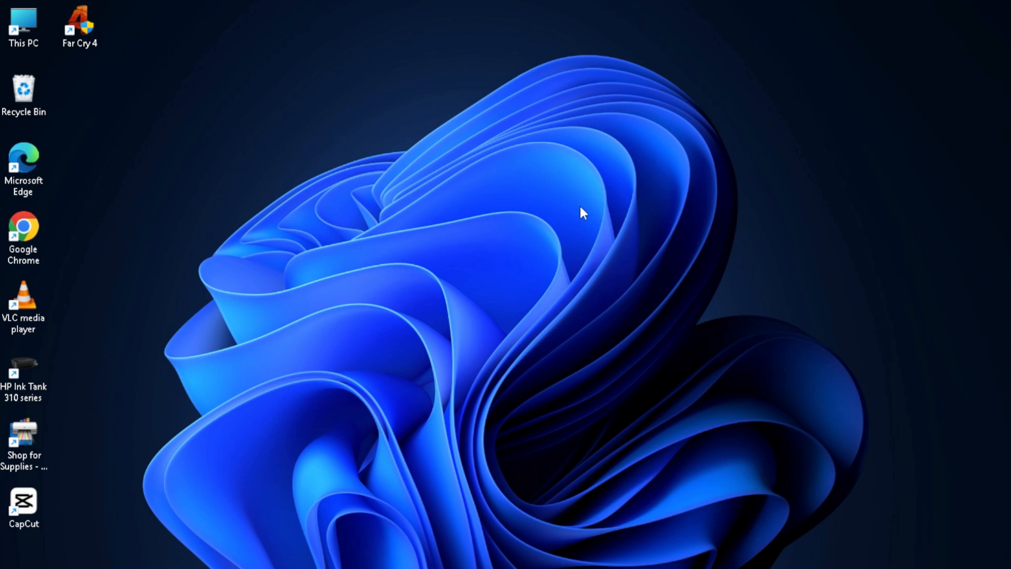
mouse_move(716, 568)
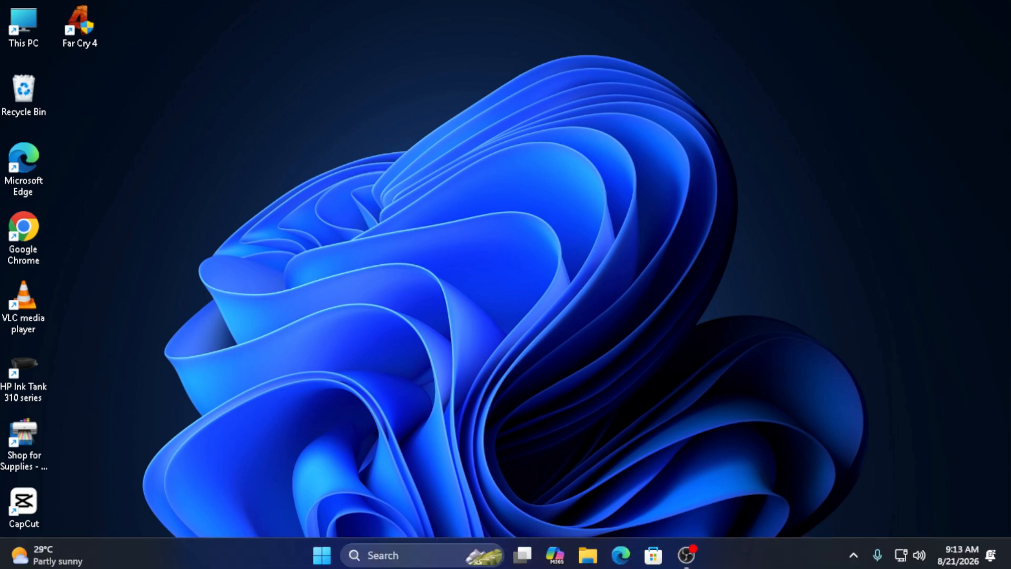
right_click(736, 551)
click(807, 497)
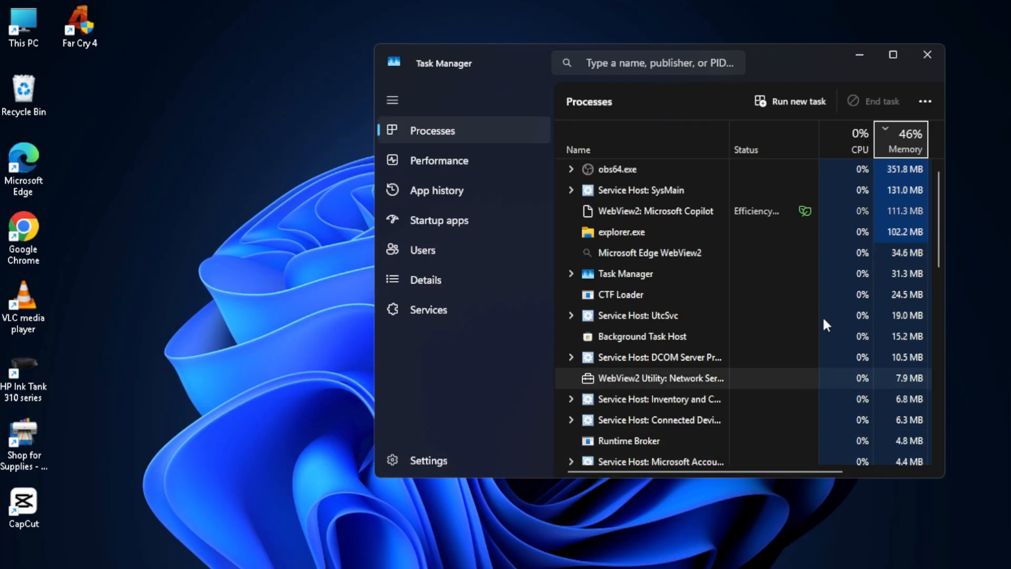
click(893, 55)
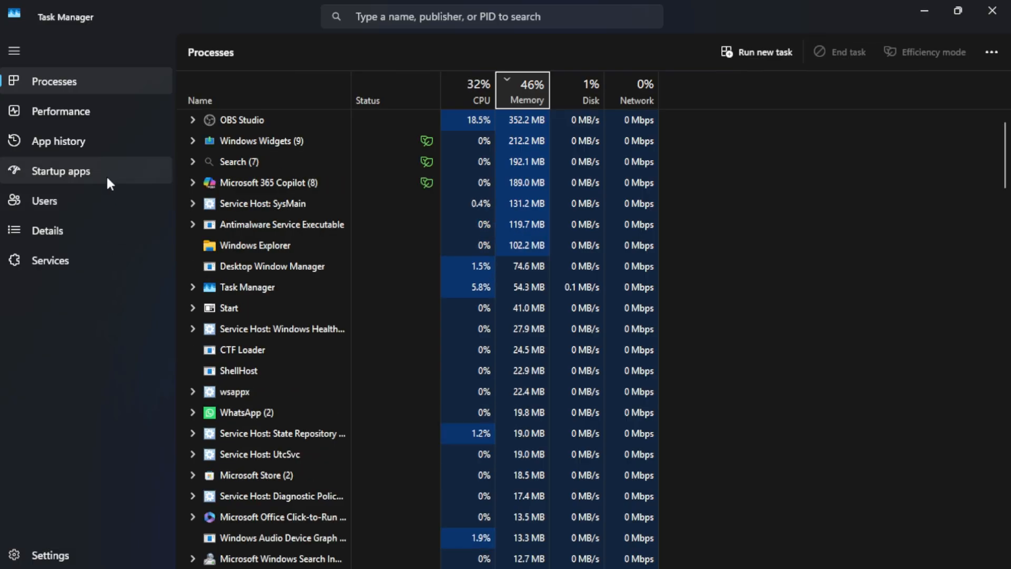
click(138, 168)
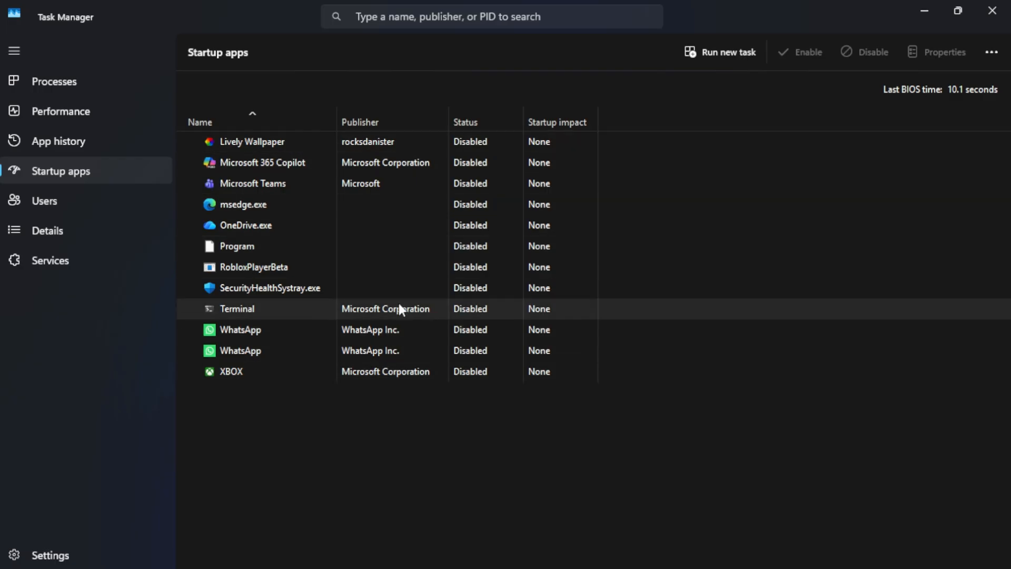
Enable Lively Wallpaper in the startup apps list and disable it again.
right_click(474, 146)
click(490, 154)
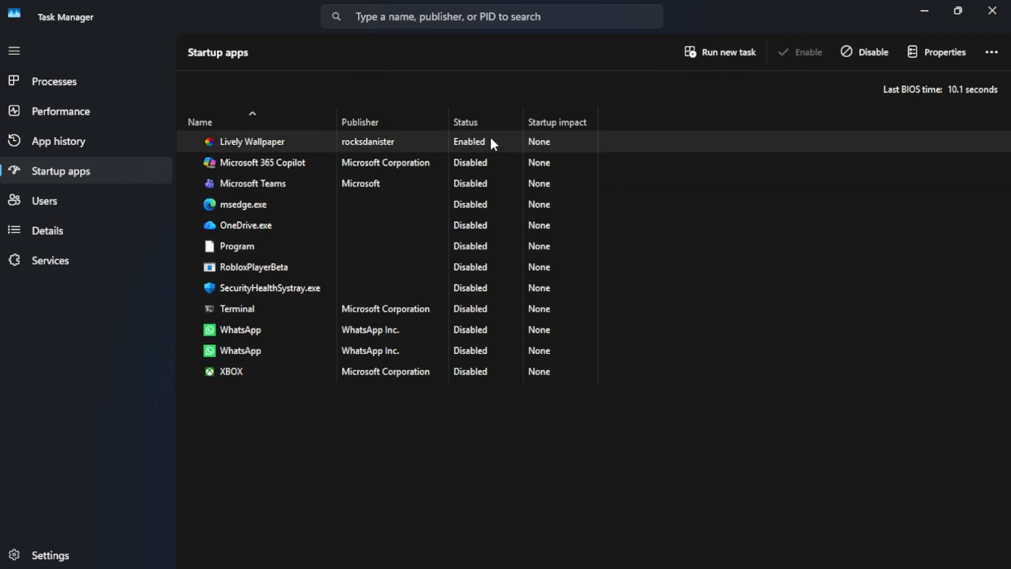
right_click(461, 139)
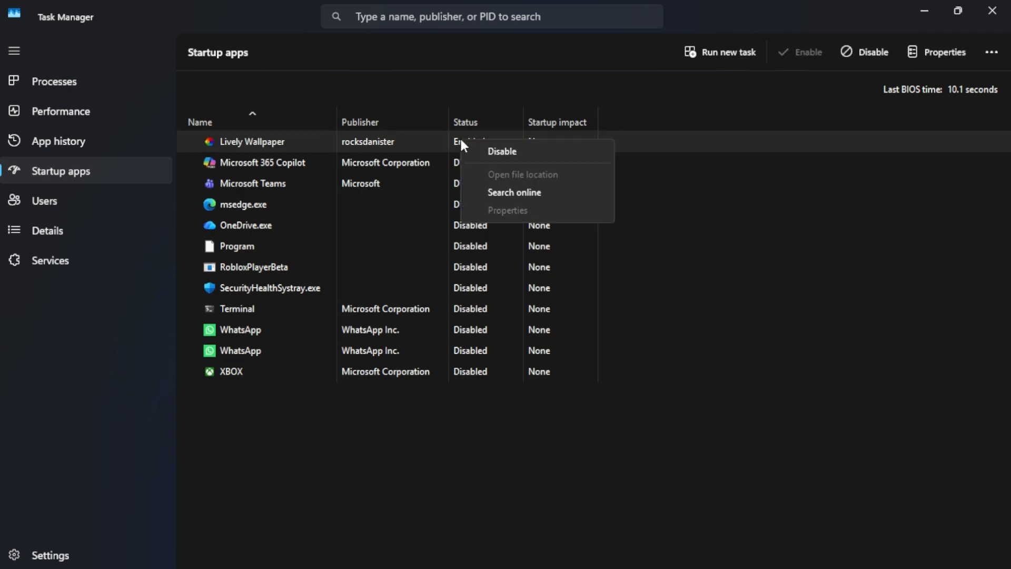
click(495, 152)
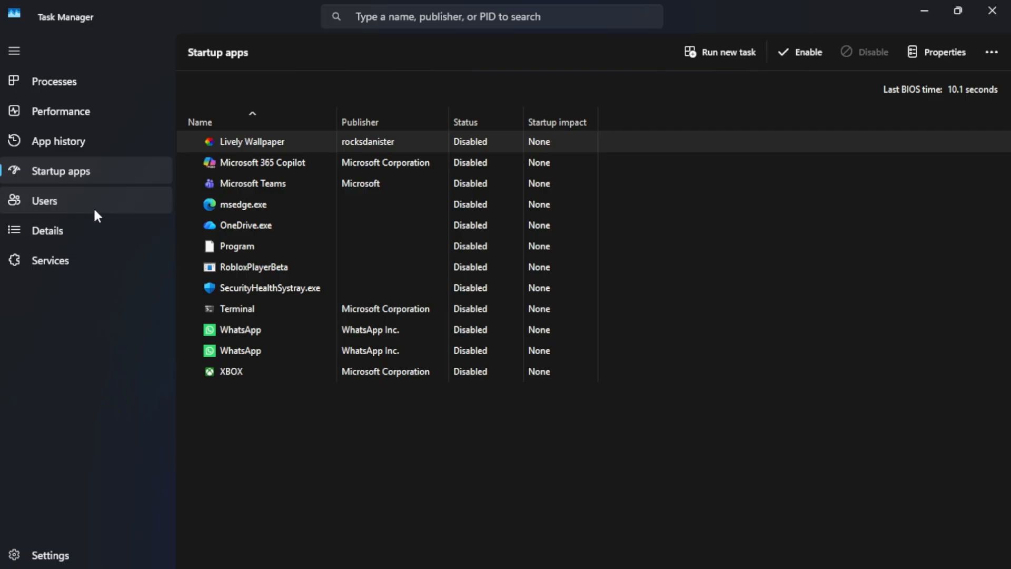
Close Task Manager and open the Storage page in the System section of Windows Settings.
click(993, 12)
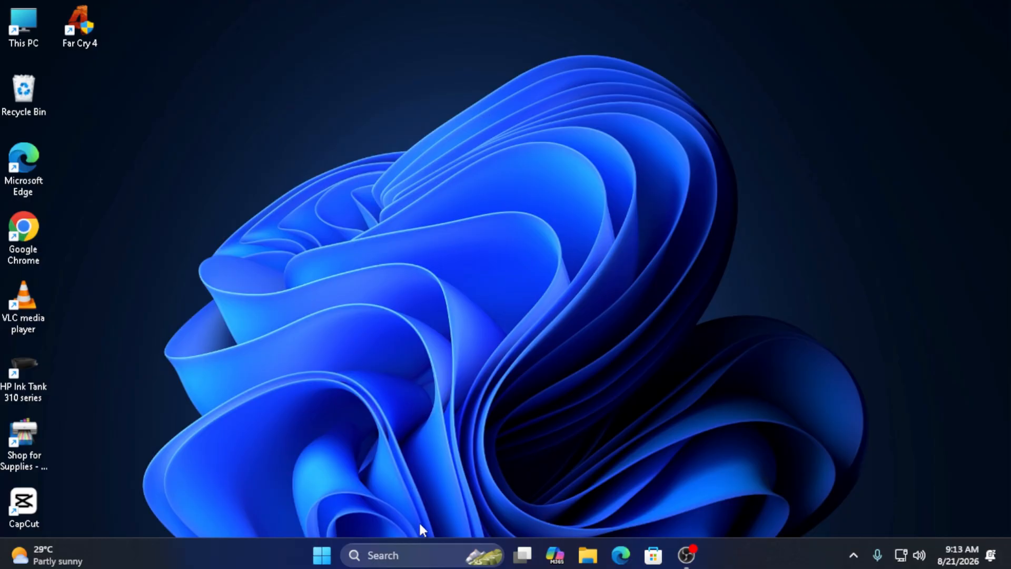
click(421, 559)
text(se)
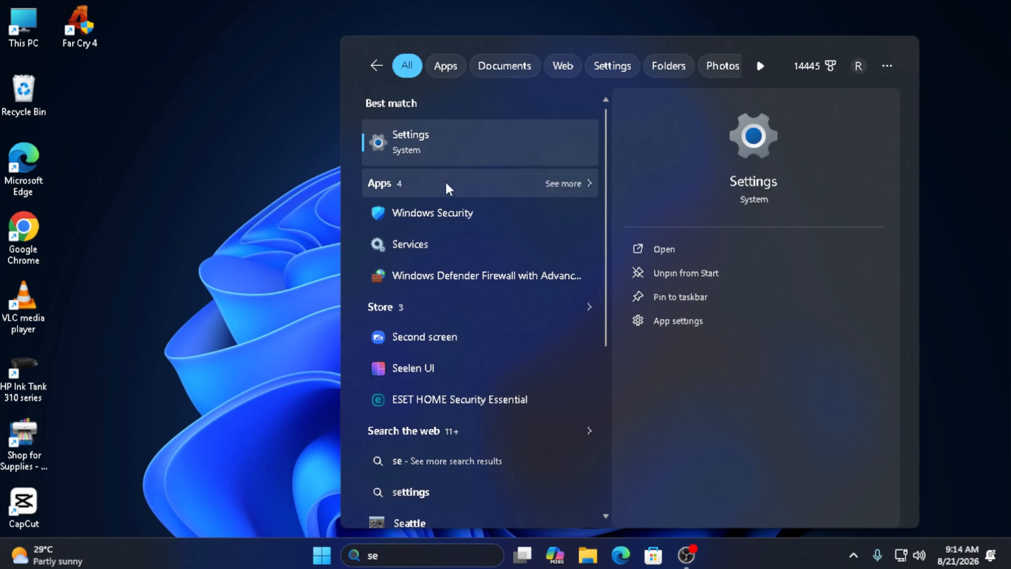
click(458, 154)
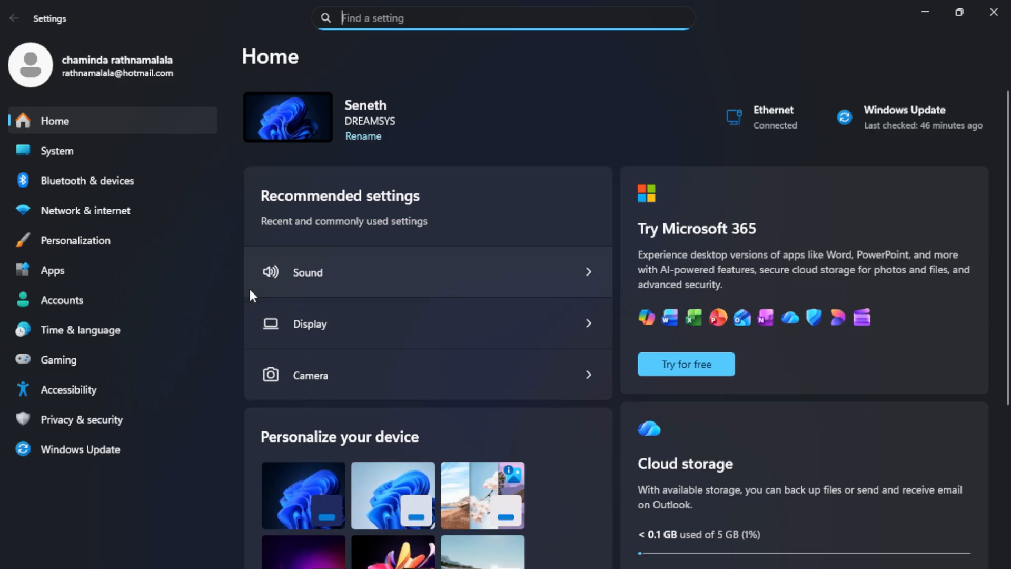
click(122, 156)
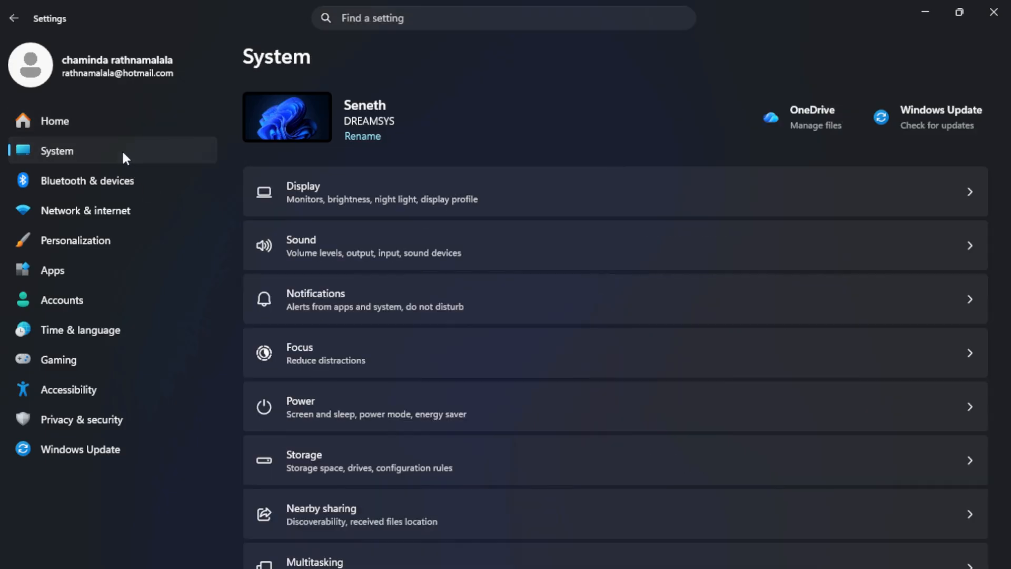
scroll(331, 200, down, 5)
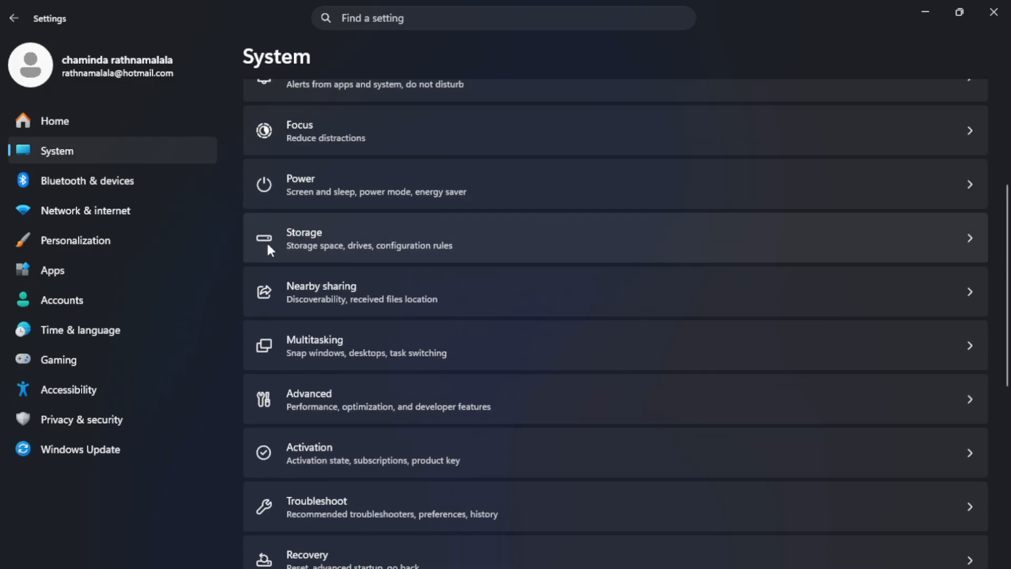
click(339, 246)
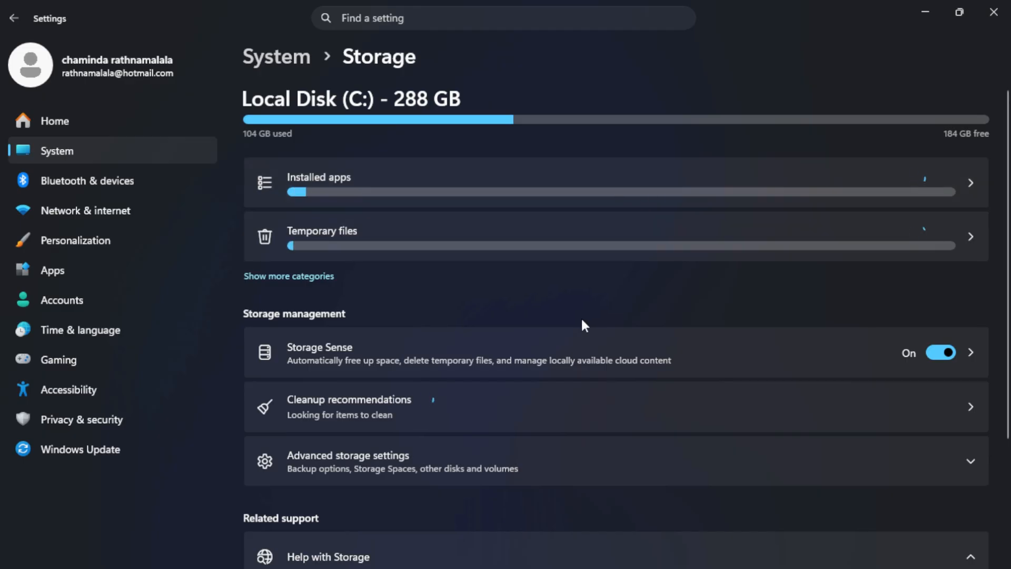
Switch Storage Sense's automatic user content cleanup off and back on, and return to the Storage page.
scroll(583, 321, down, 1)
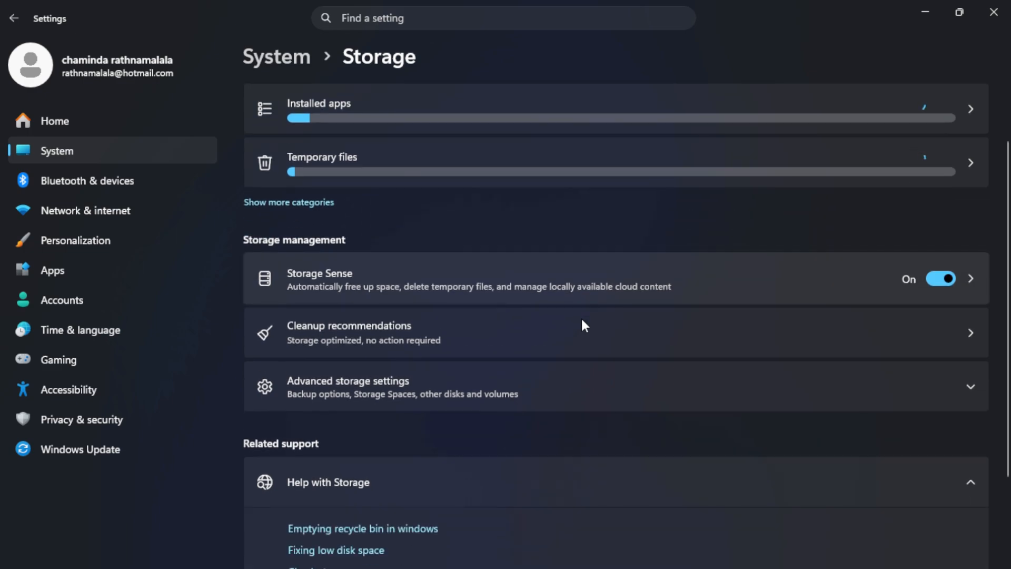
click(488, 278)
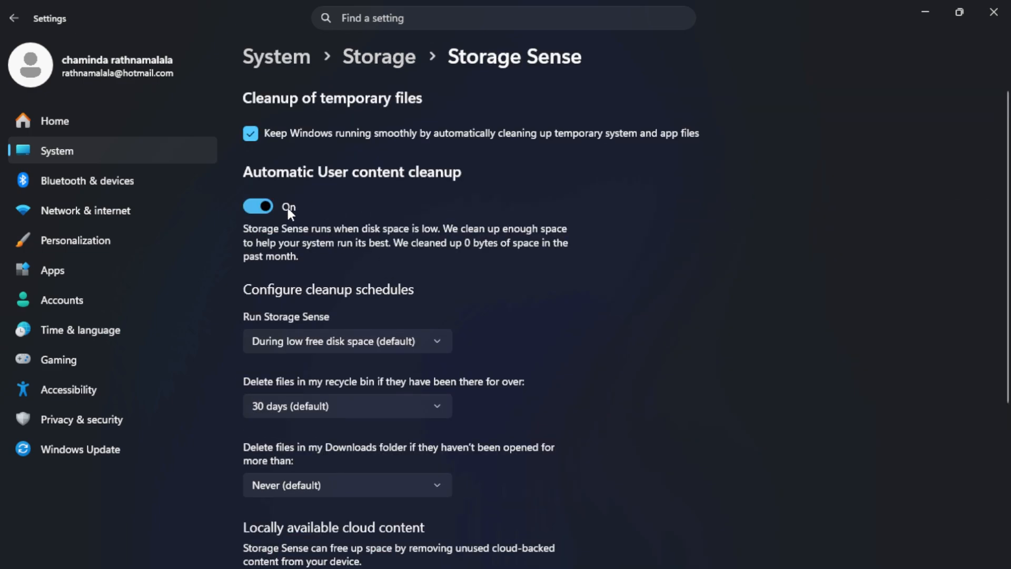
click(274, 206)
click(271, 215)
click(22, 16)
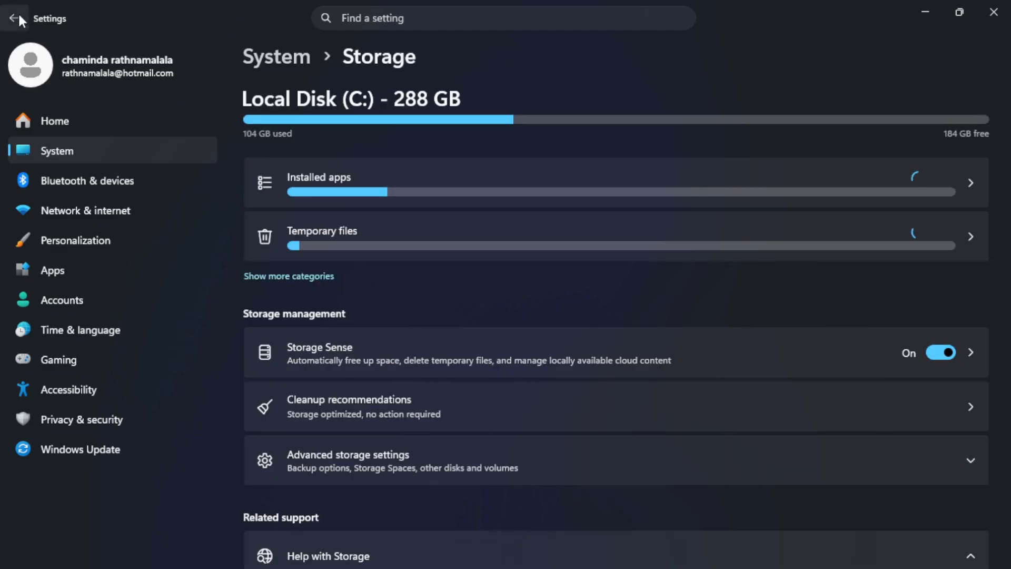
Add Recycle Bin and Downloads to the selected temporary file categories and remove all the selected files.
click(346, 236)
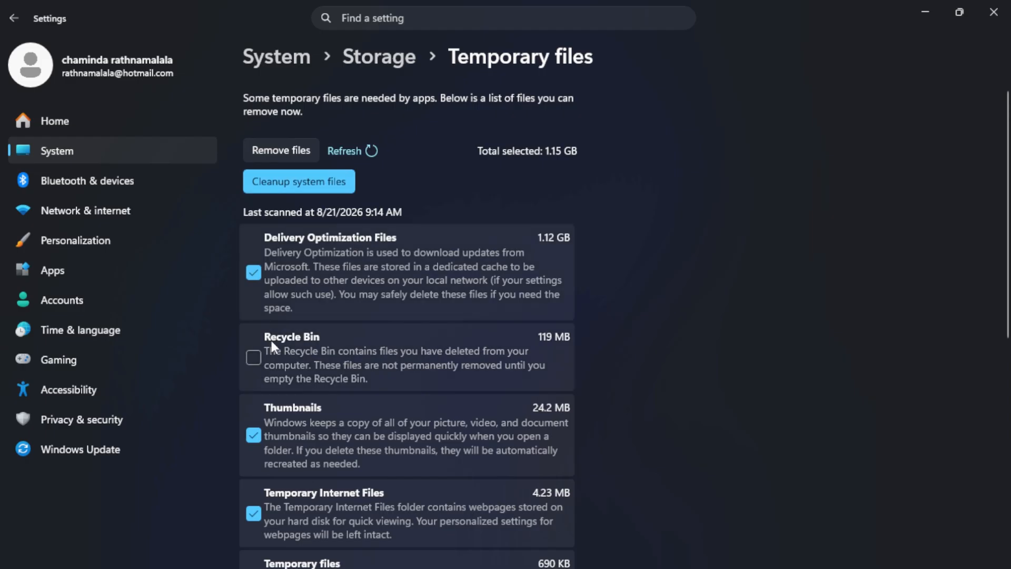
click(253, 358)
scroll(256, 356, down, 7)
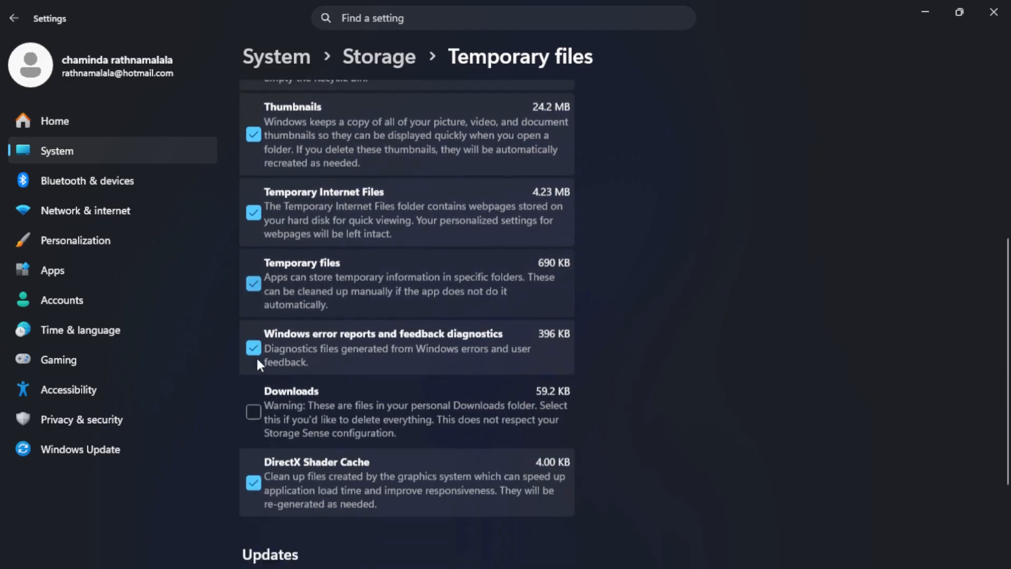
scroll(309, 400, up, 7)
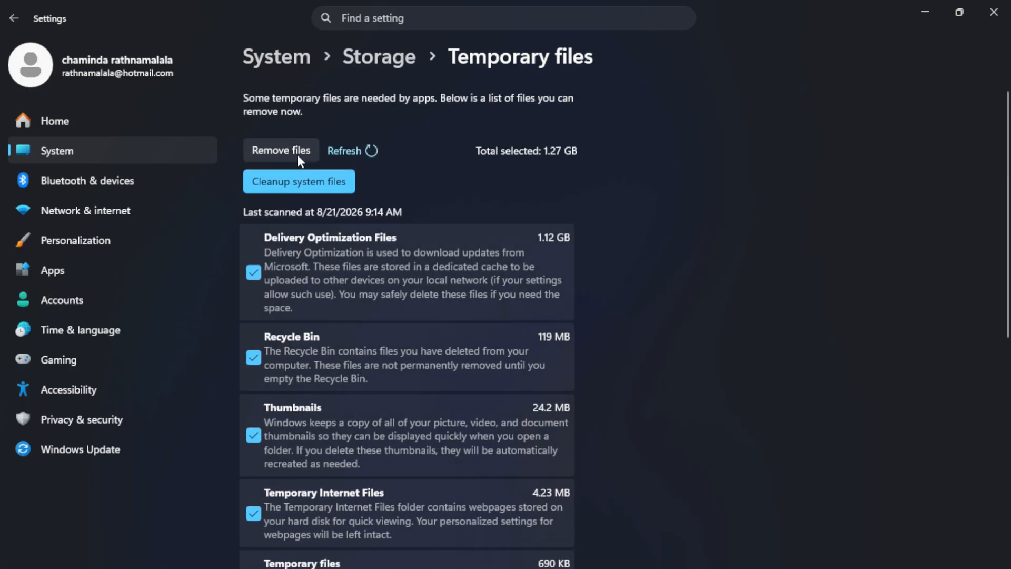
scroll(327, 271, down, 6)
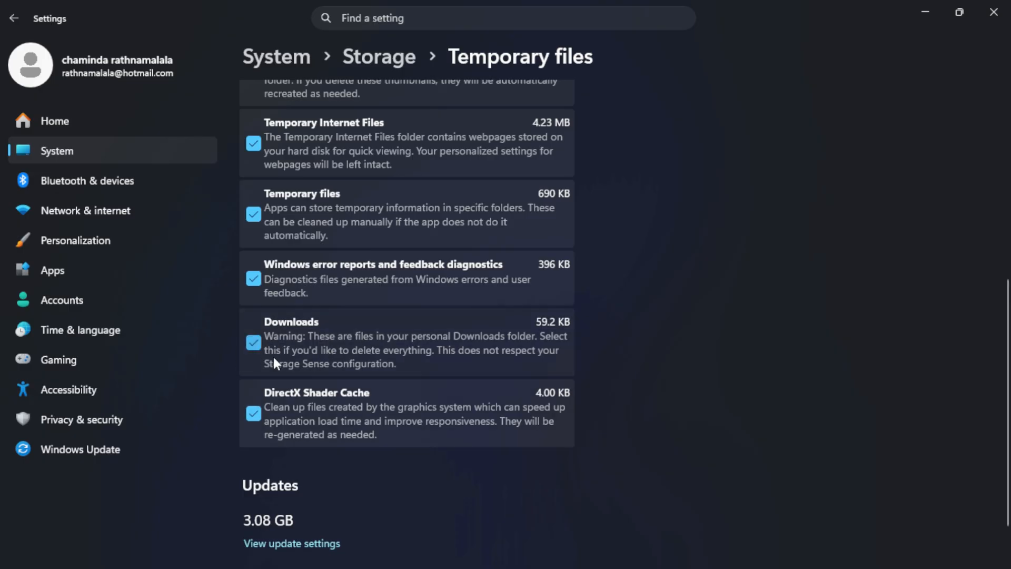
scroll(274, 356, up, 7)
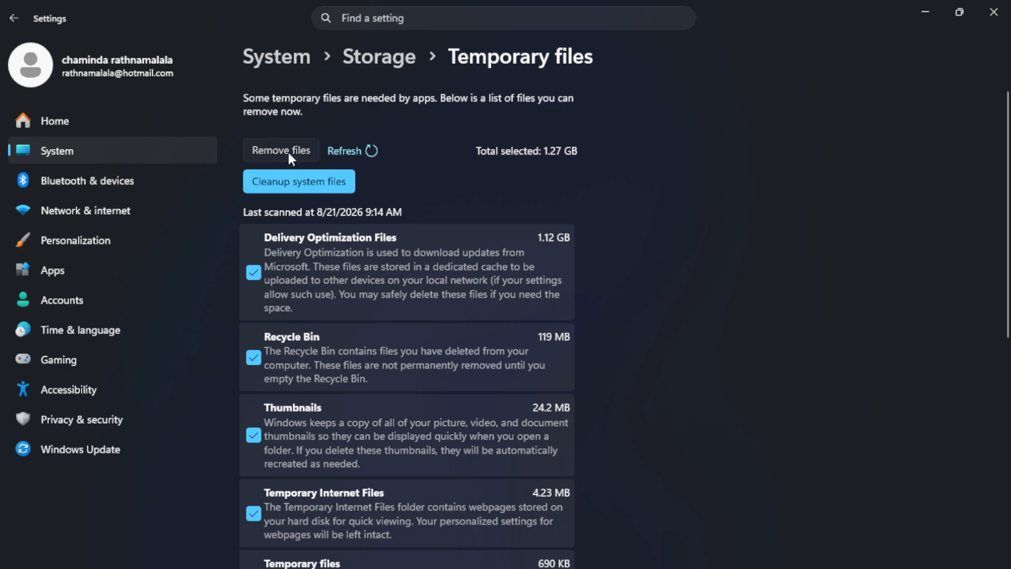
click(289, 152)
click(440, 348)
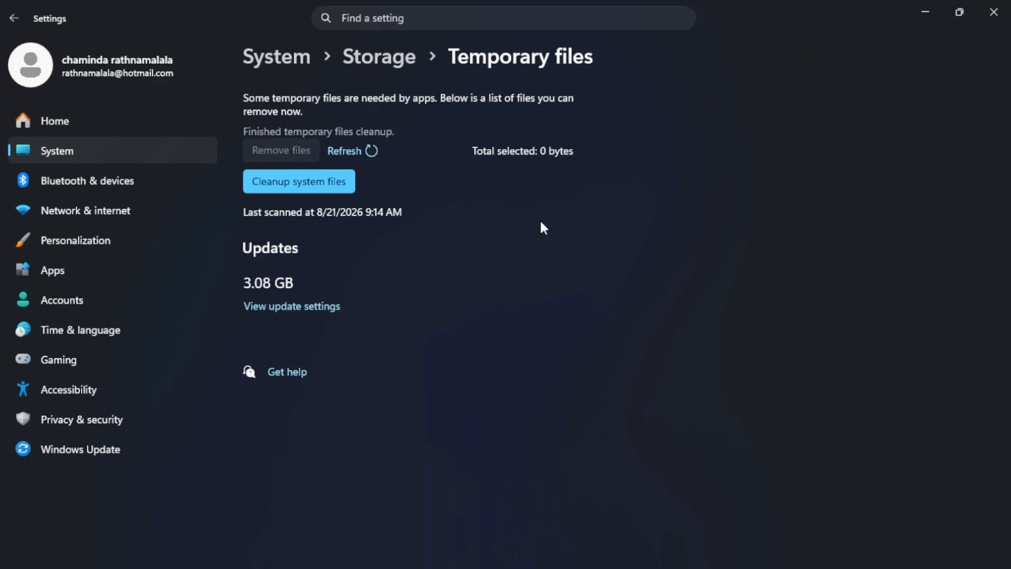
Leave the Temporary files page, close Settings and refresh the desktop.
click(13, 18)
click(58, 122)
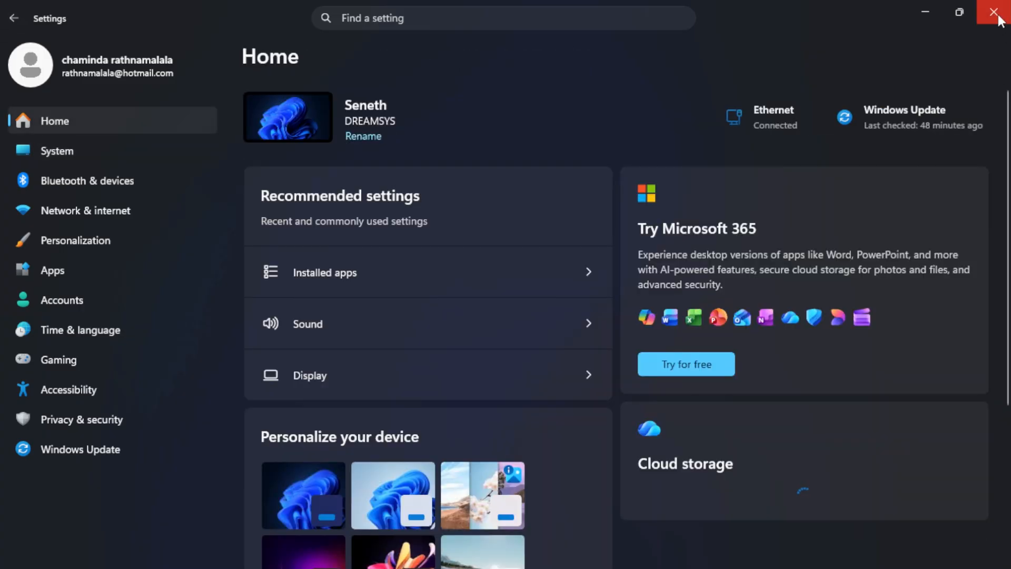
click(993, 11)
right_click(494, 128)
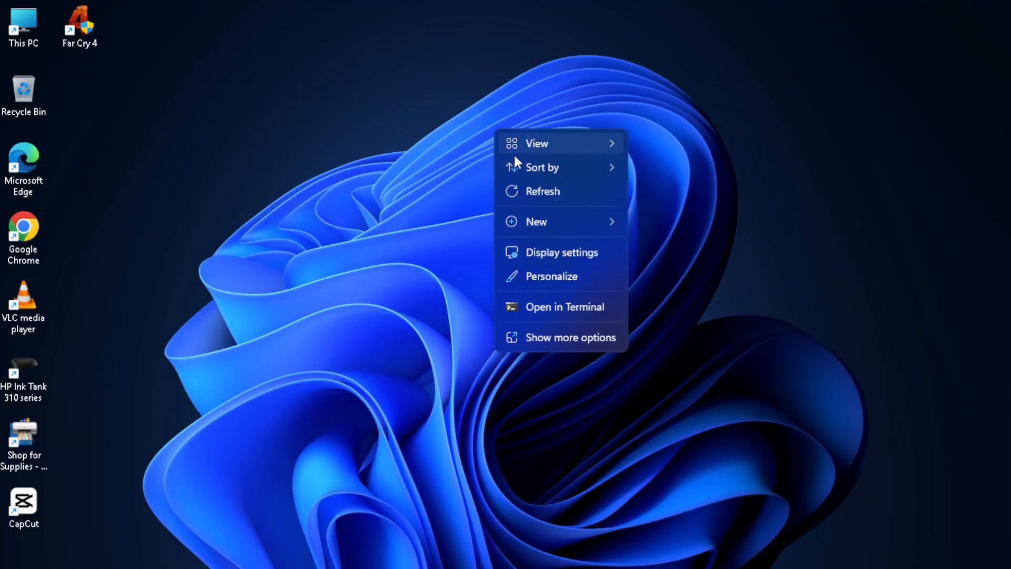
click(533, 182)
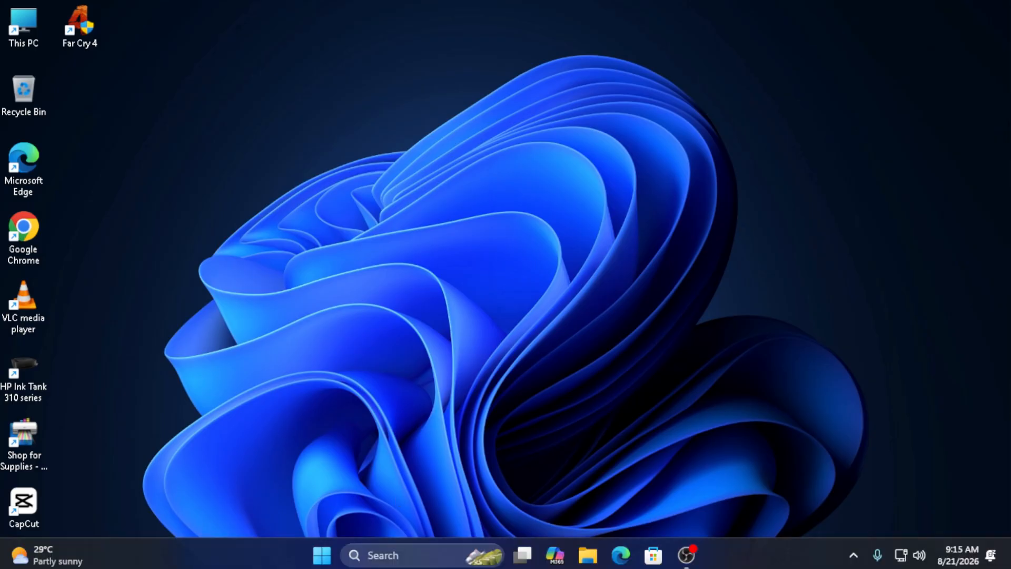
Search Windows for "ajust" and open Adjust the appearance and performance of Windows, moving its dialog away from the desktop icons.
click(394, 560)
text(a)
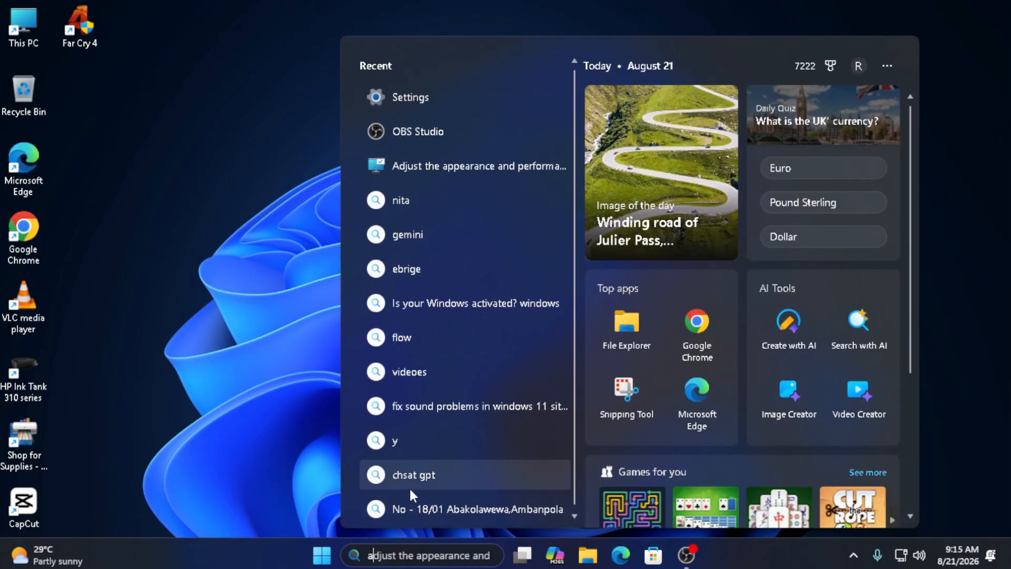
text(just)
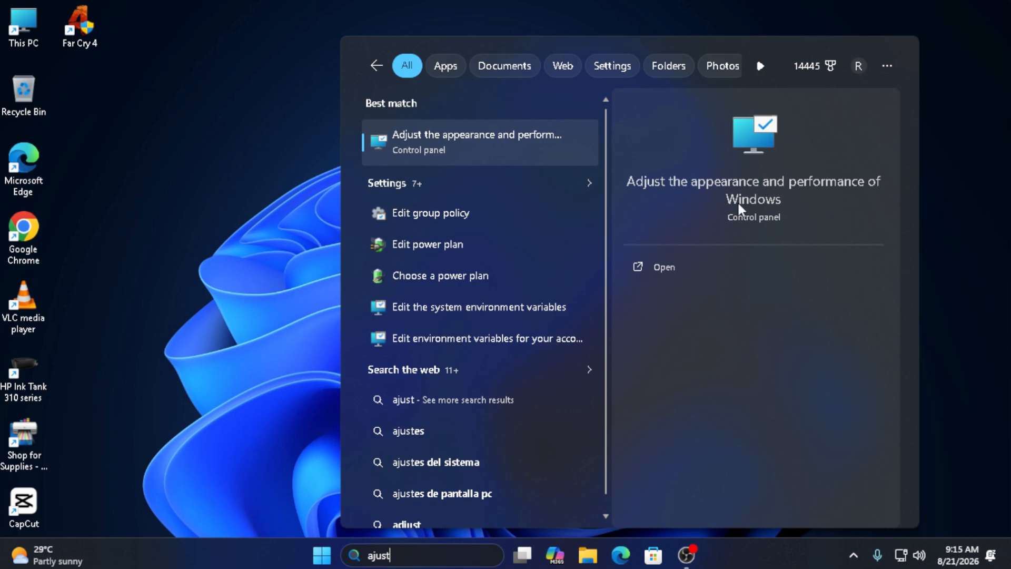
click(491, 153)
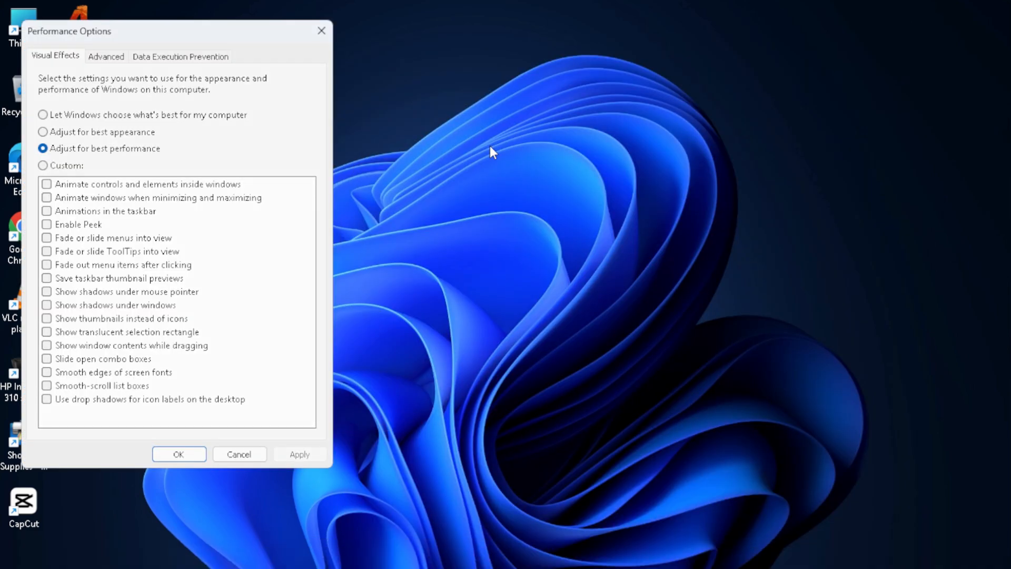
drag(226, 34, 425, 37)
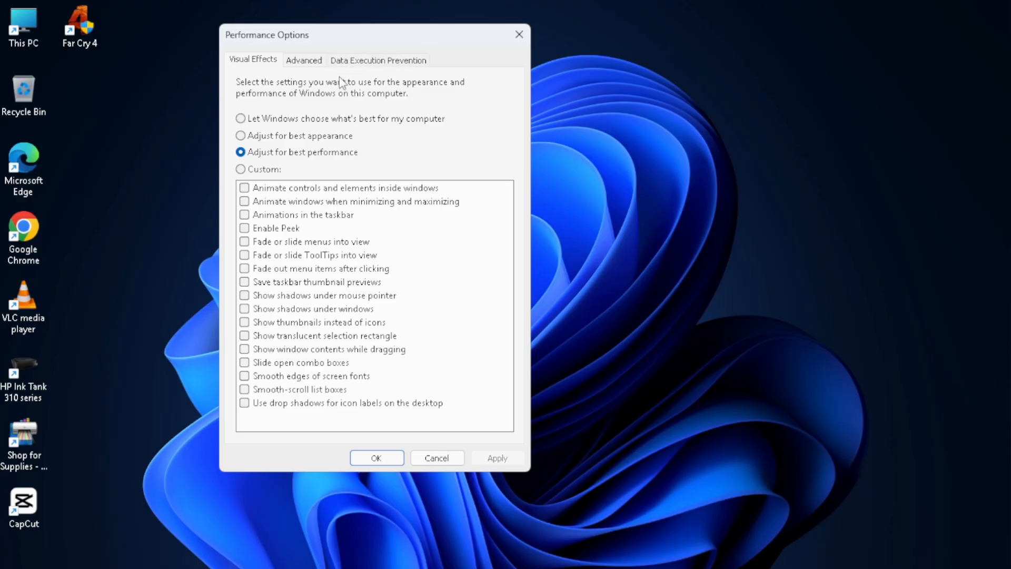
Try the visual effects presets: let Windows choose, custom, best appearance and best performance.
click(241, 118)
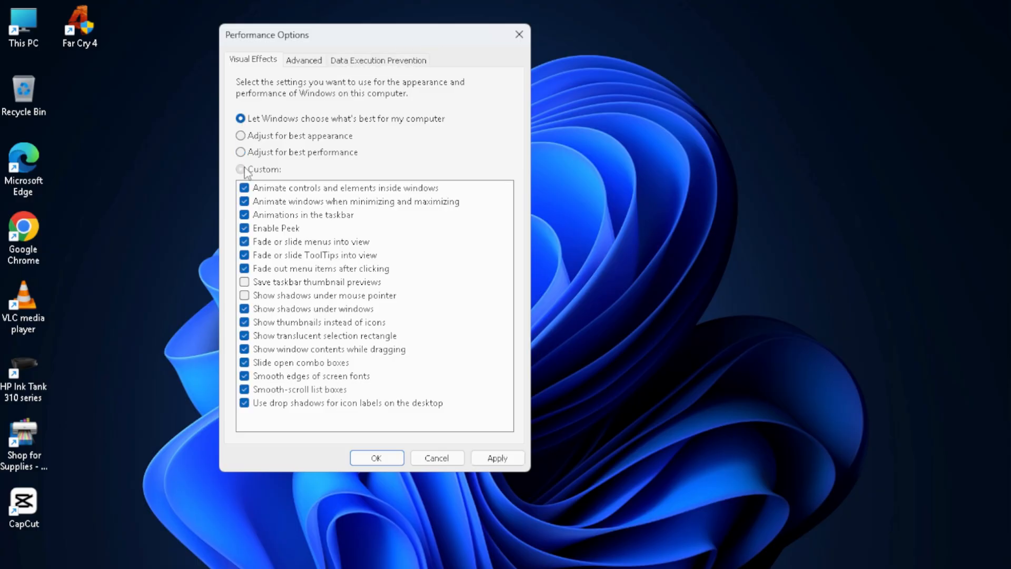
click(242, 169)
click(242, 136)
click(241, 153)
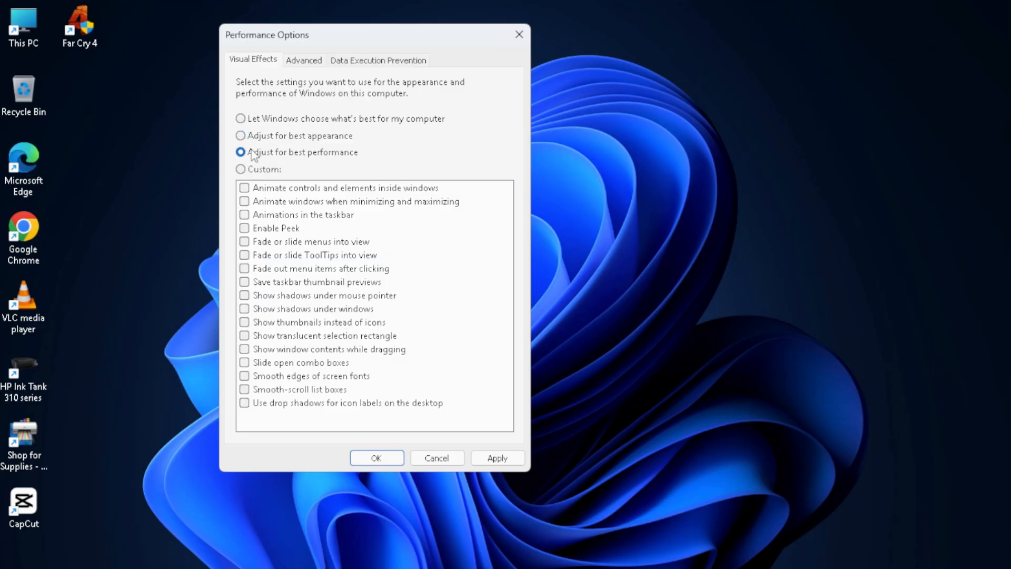
click(266, 138)
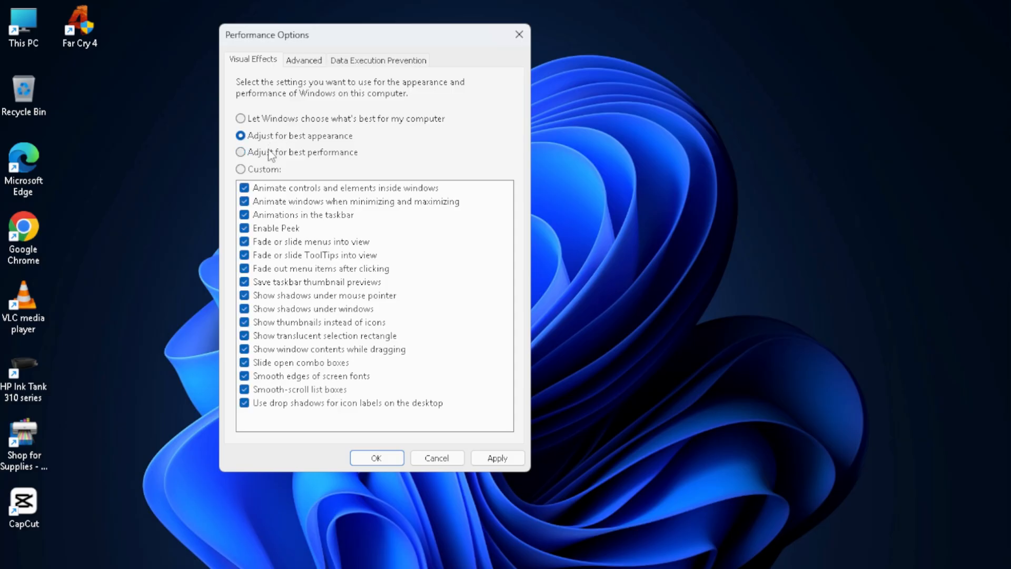
Apply the Adjust for best performance visual effects preset, close Performance Options and refresh the desktop.
click(269, 153)
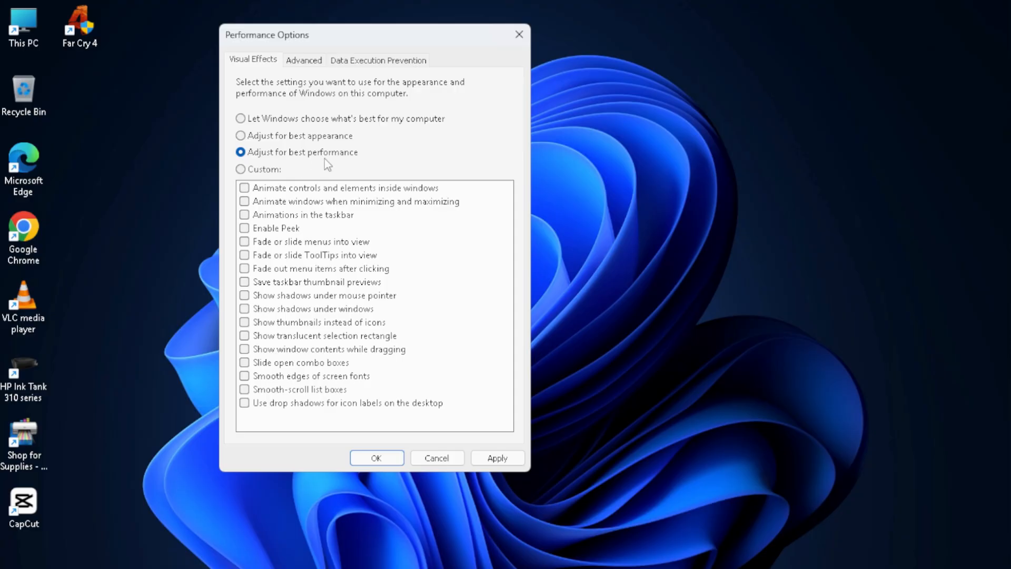
click(515, 458)
click(387, 459)
right_click(288, 183)
click(317, 232)
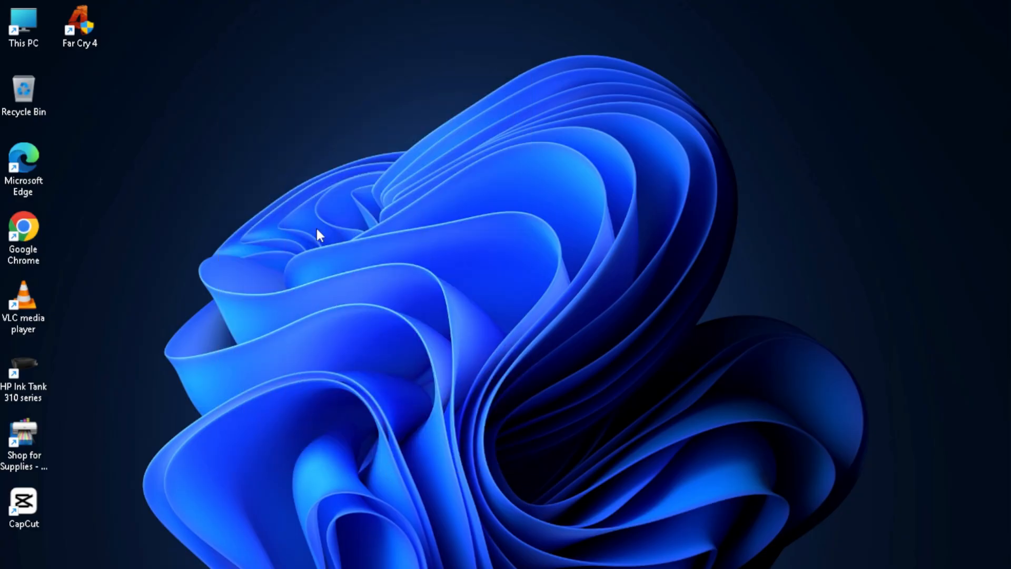
Open and dismiss Windows Search twice to check its responsiveness.
click(380, 558)
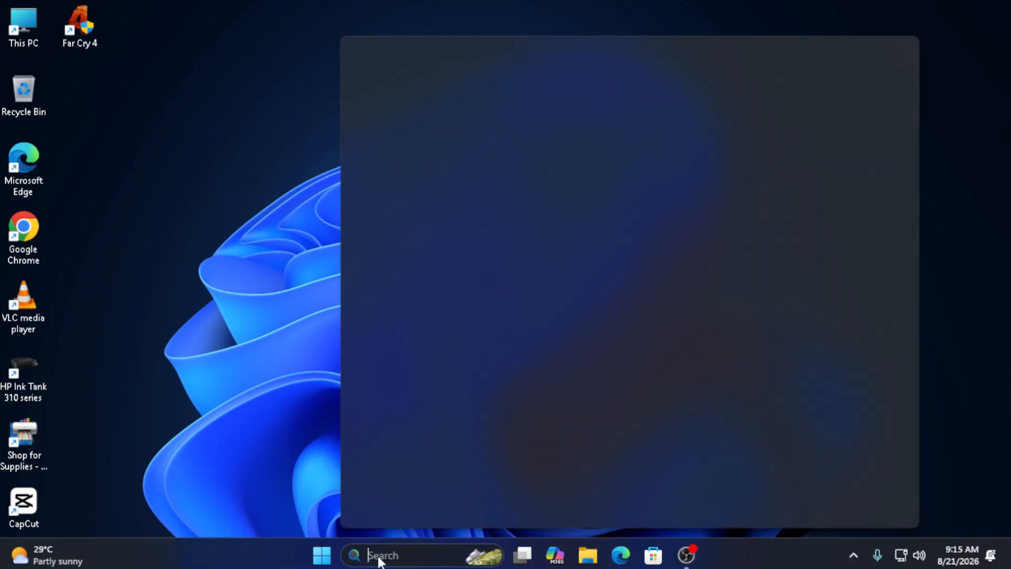
click(308, 438)
click(396, 550)
click(282, 348)
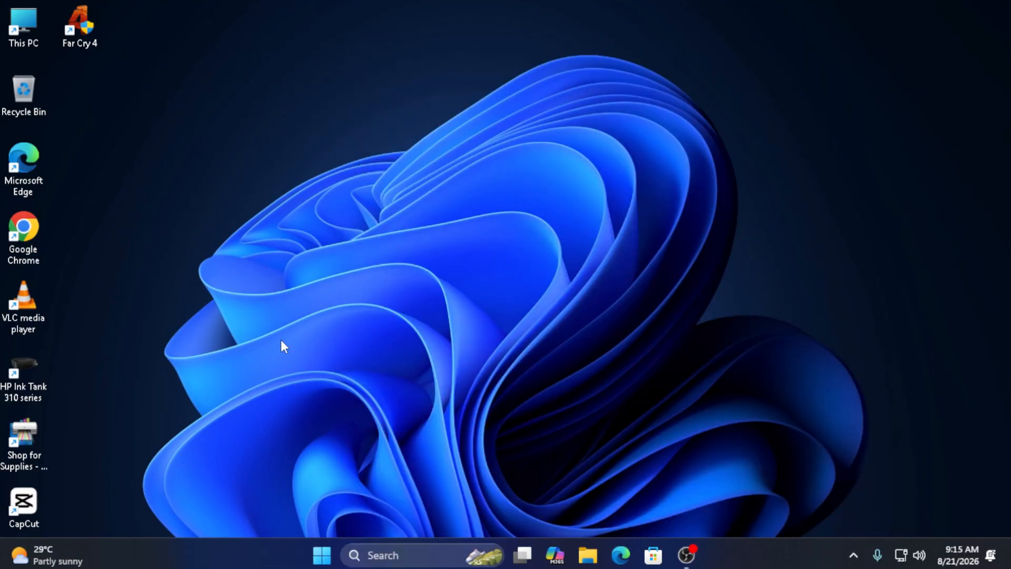
Refresh the desktop, and open and close This PC to check how quickly it loads.
right_click(289, 135)
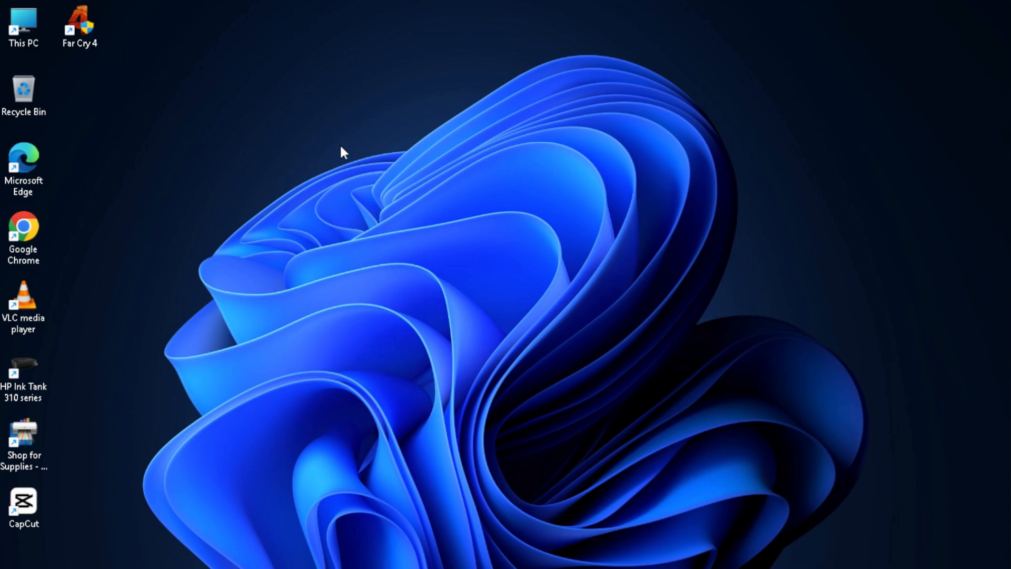
right_click(340, 147)
click(391, 213)
double_click(13, 32)
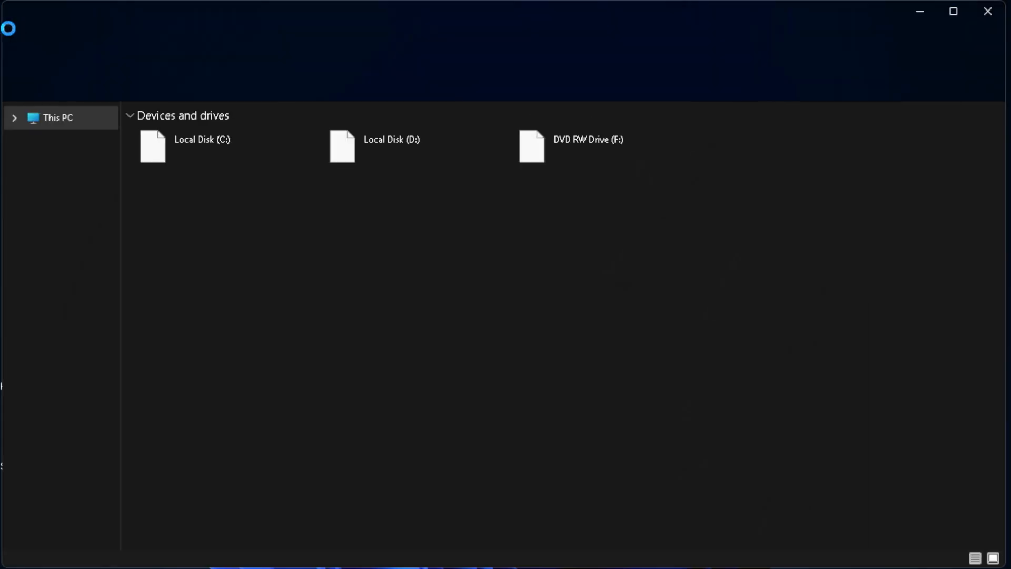
click(988, 11)
right_click(365, 121)
click(411, 188)
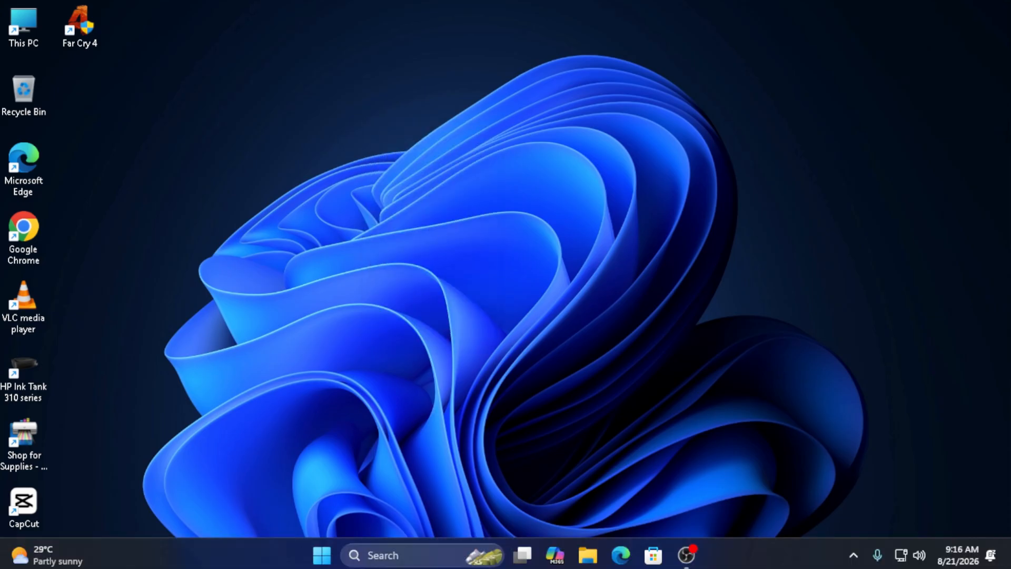
right_click(431, 153)
click(473, 215)
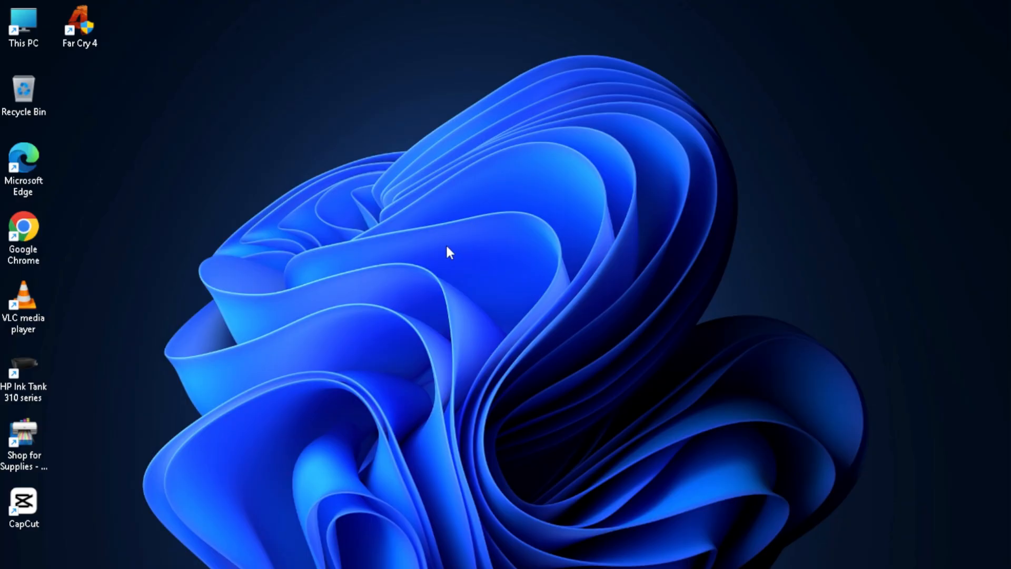
right_click(380, 163)
click(420, 220)
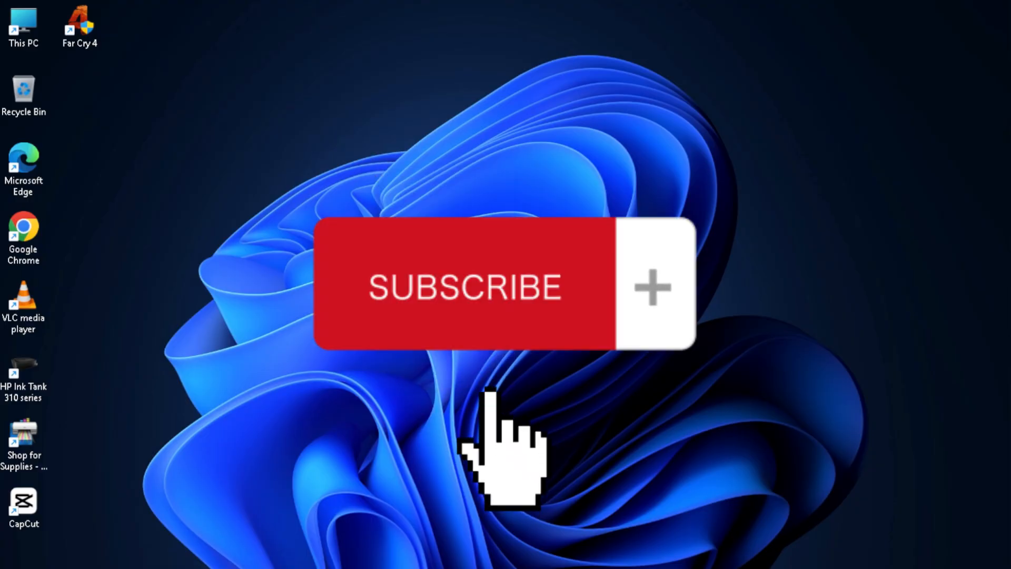